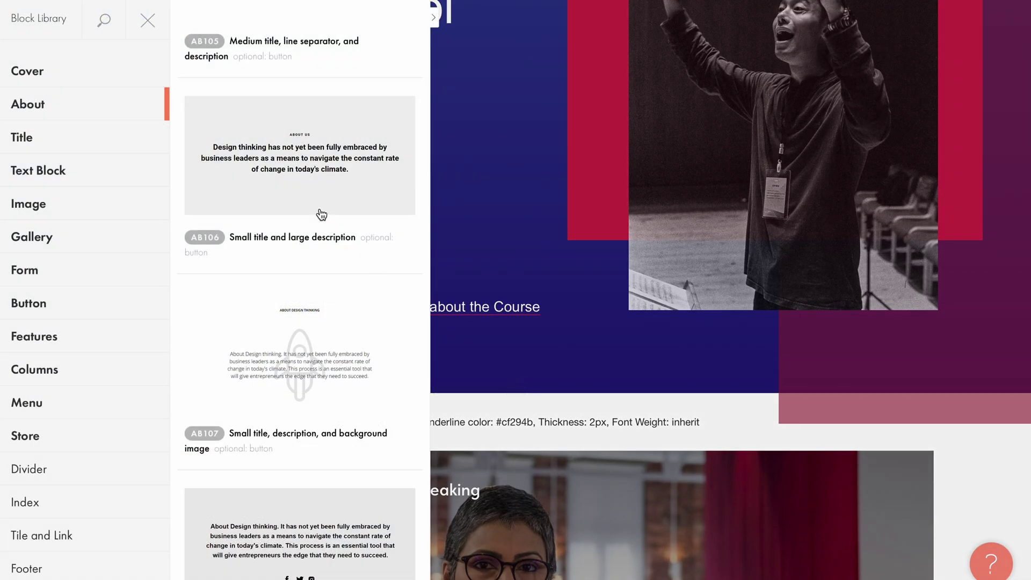
Add block AB106 and apply AI-generated description text from the summer camps prompt
click(319, 213)
click(331, 262)
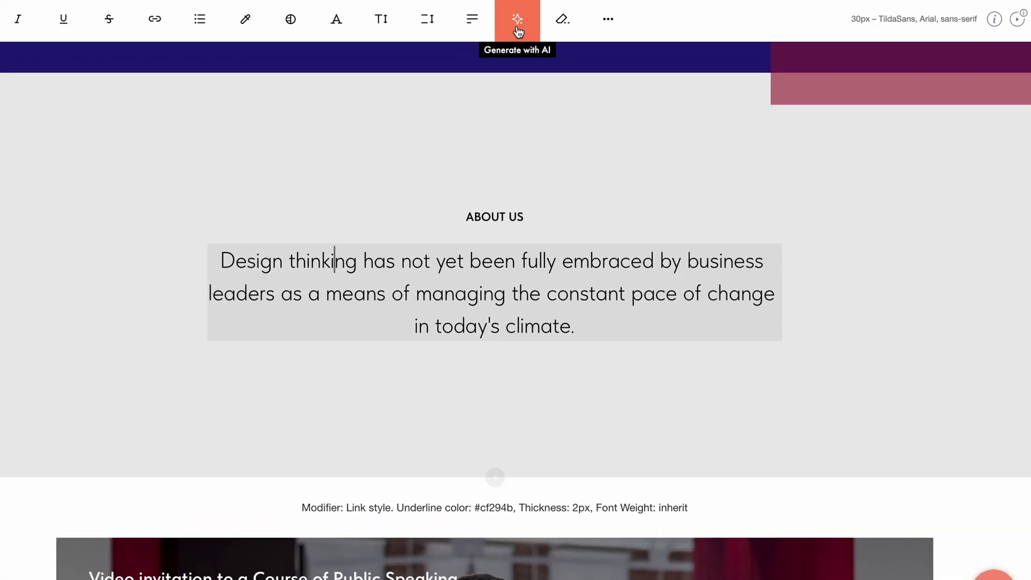
click(515, 31)
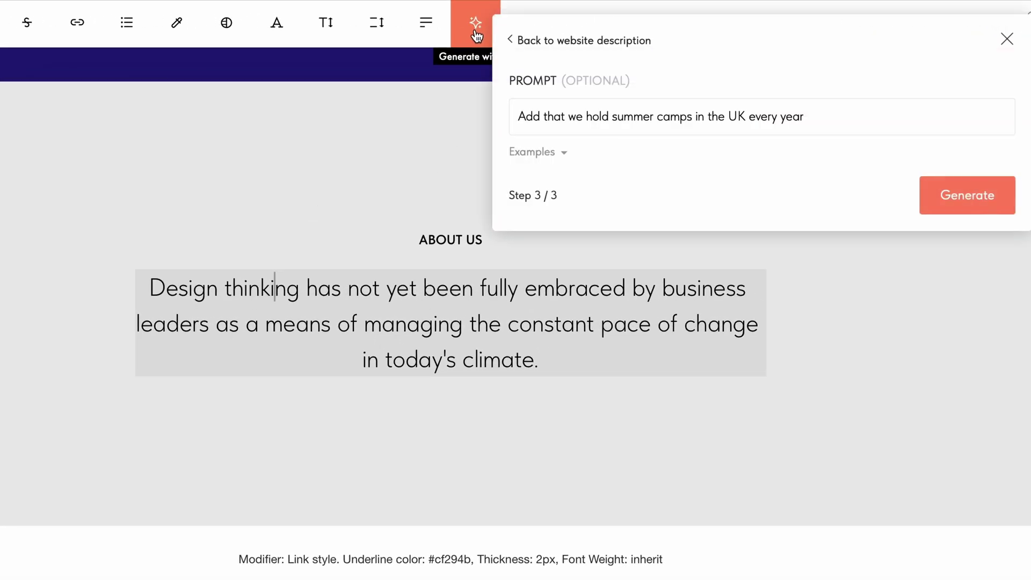
click(952, 195)
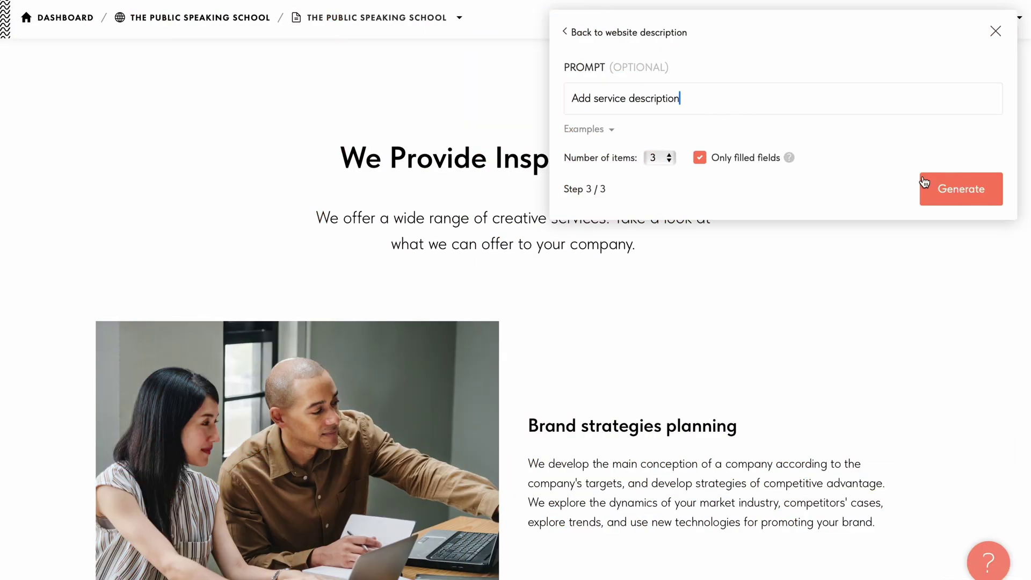
click(935, 185)
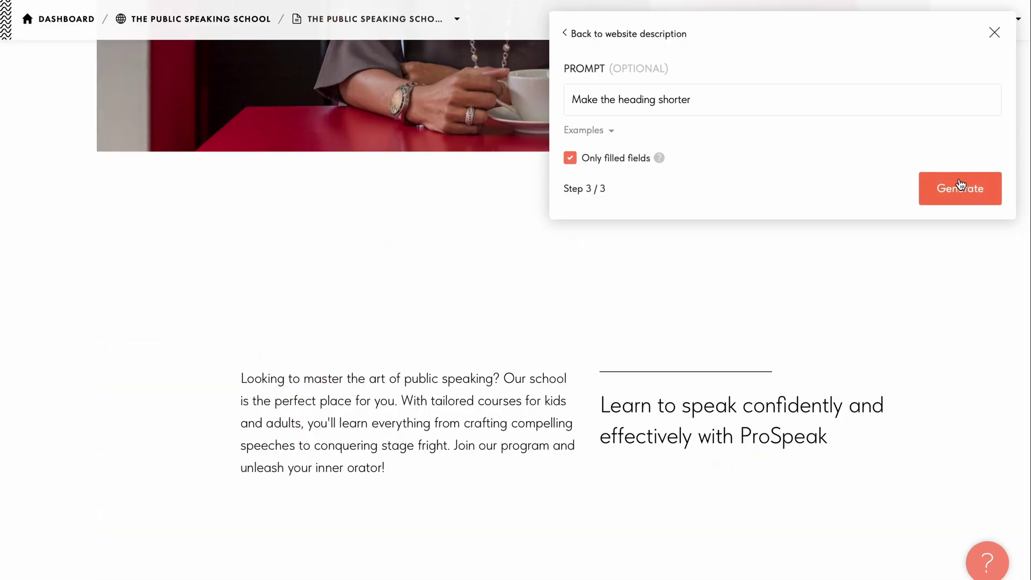
click(961, 187)
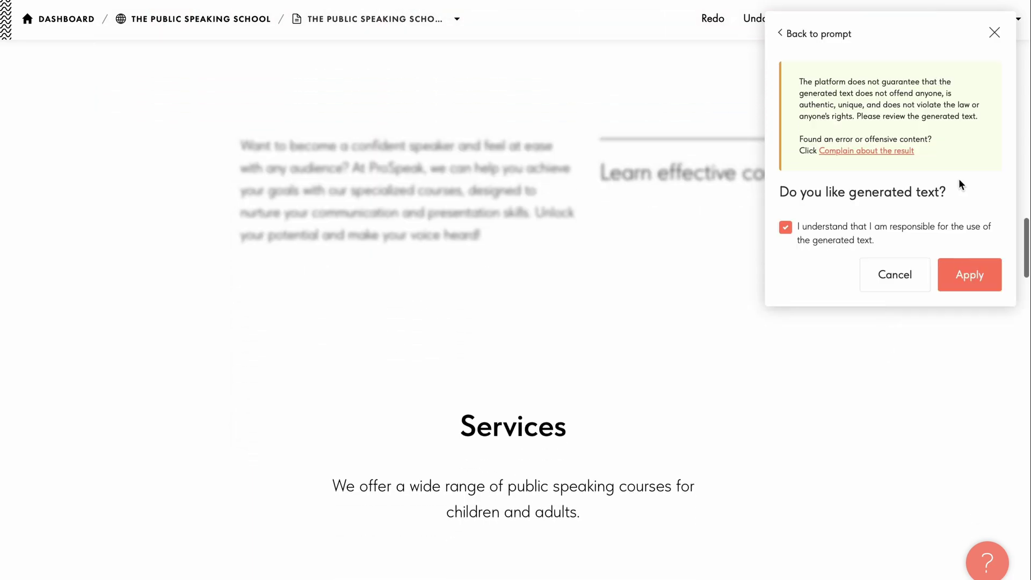
click(967, 274)
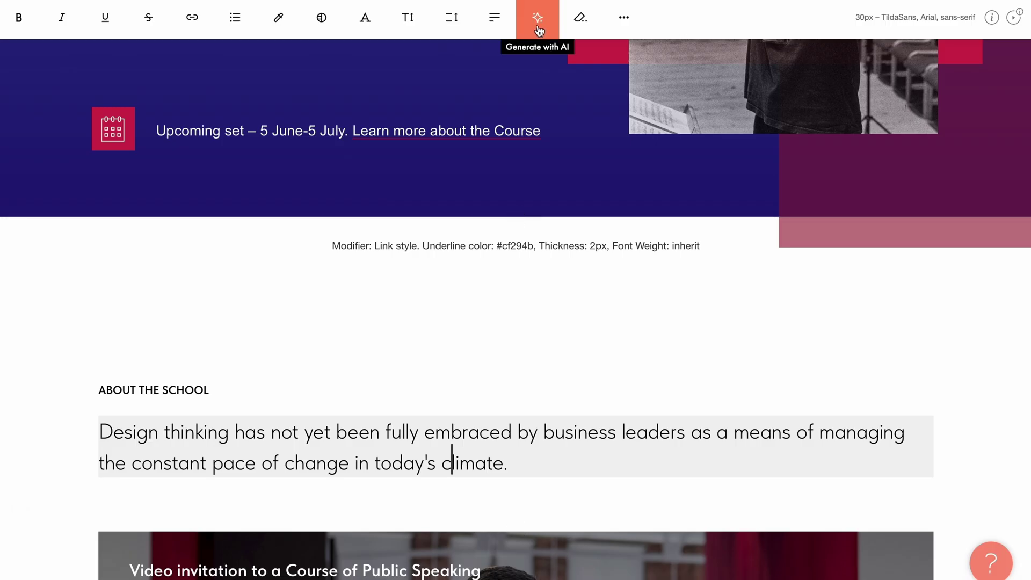
Start AI text generation for the whole About the School block
click(539, 30)
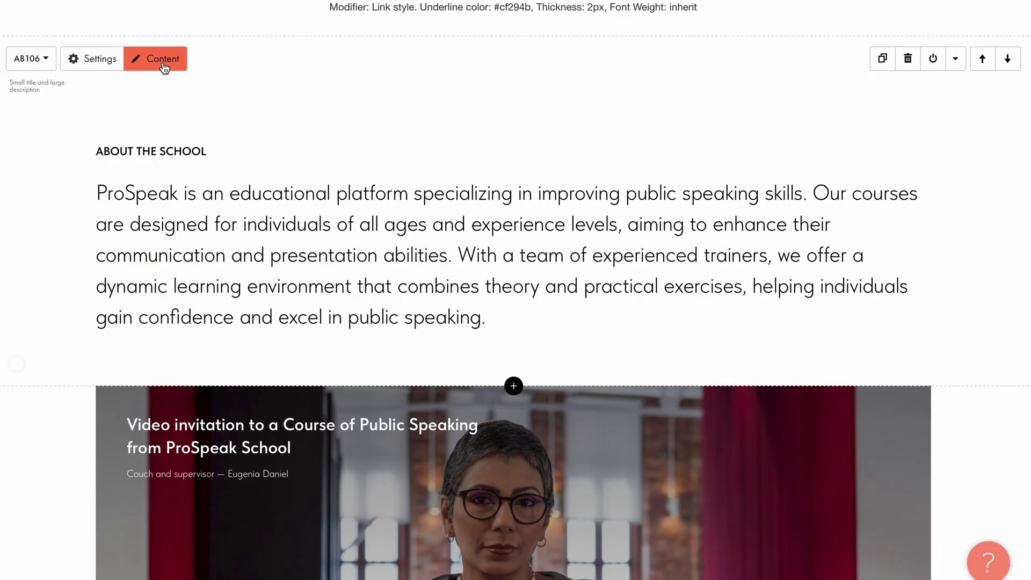
click(161, 62)
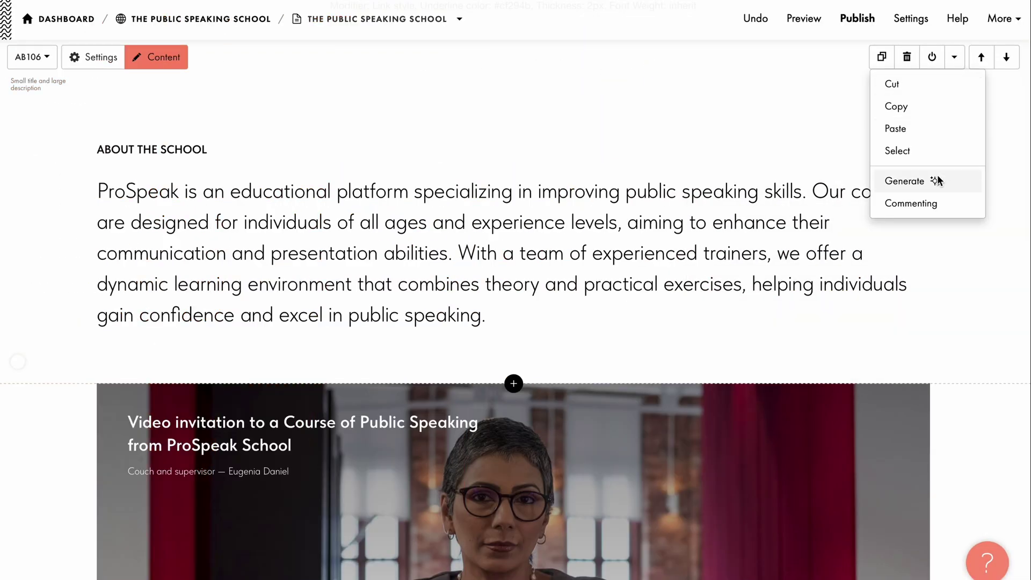
click(935, 180)
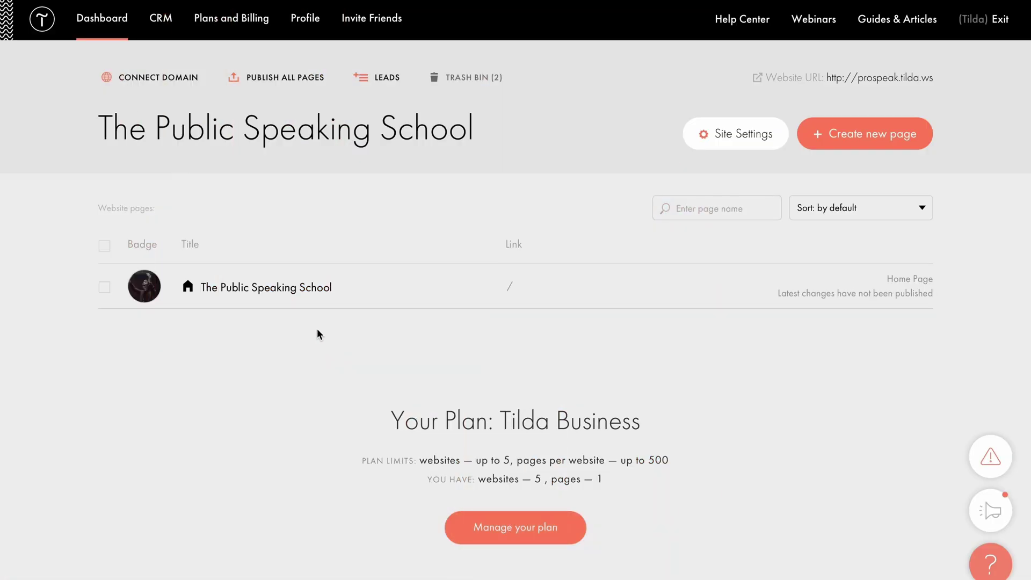
Open the home page editor and launch Generate with AI on the About the School description
click(279, 290)
scroll(612, 396, down, 8)
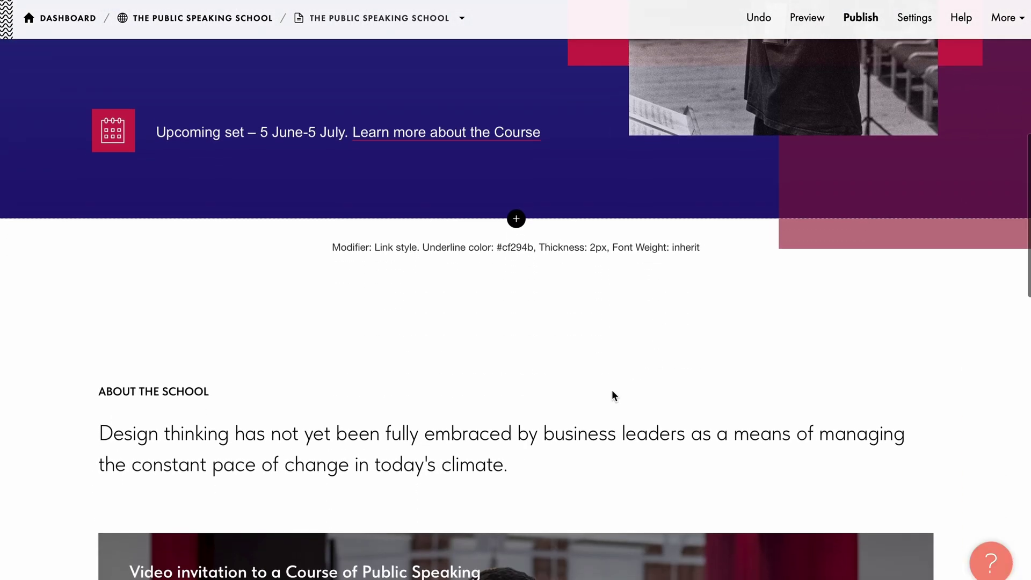
click(449, 453)
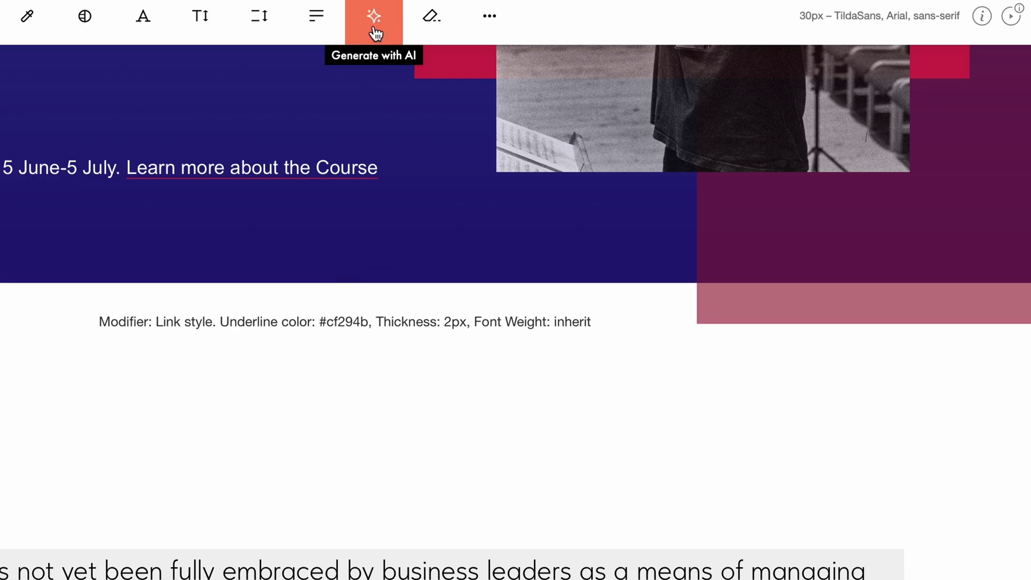
click(375, 21)
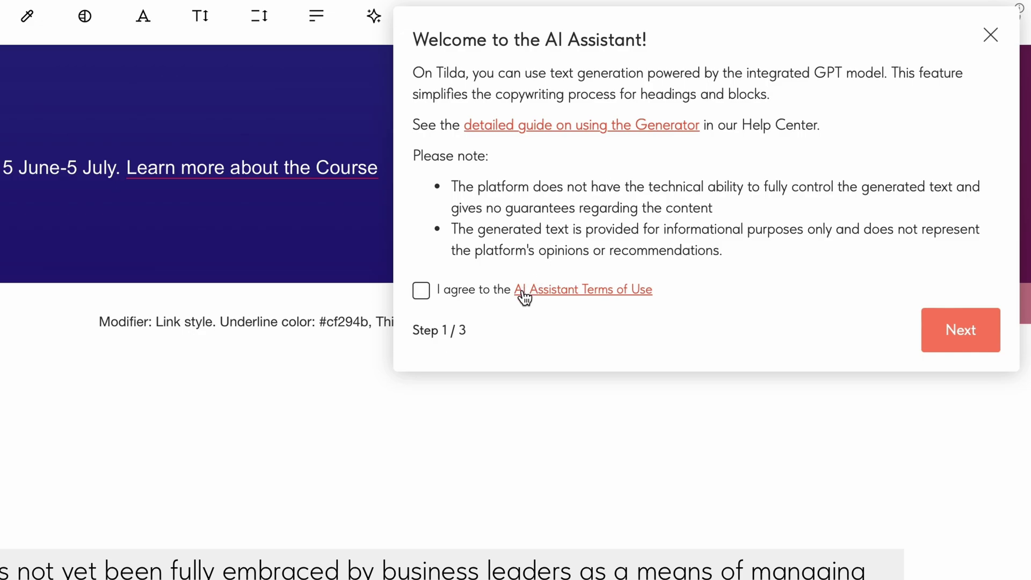
Accept the AI Assistant terms and try the LegalAssist and other example website descriptions
click(418, 297)
click(956, 329)
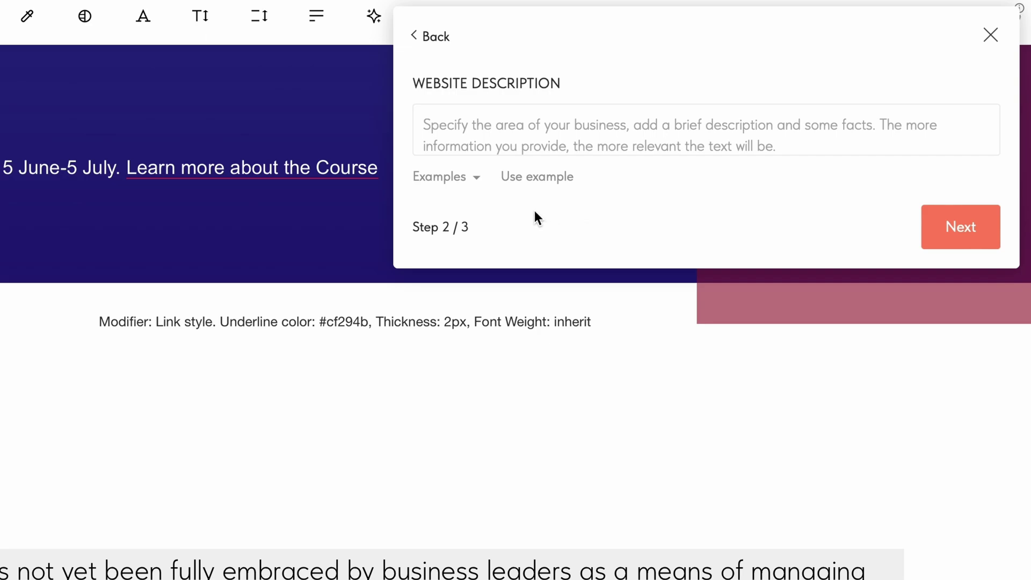
click(476, 179)
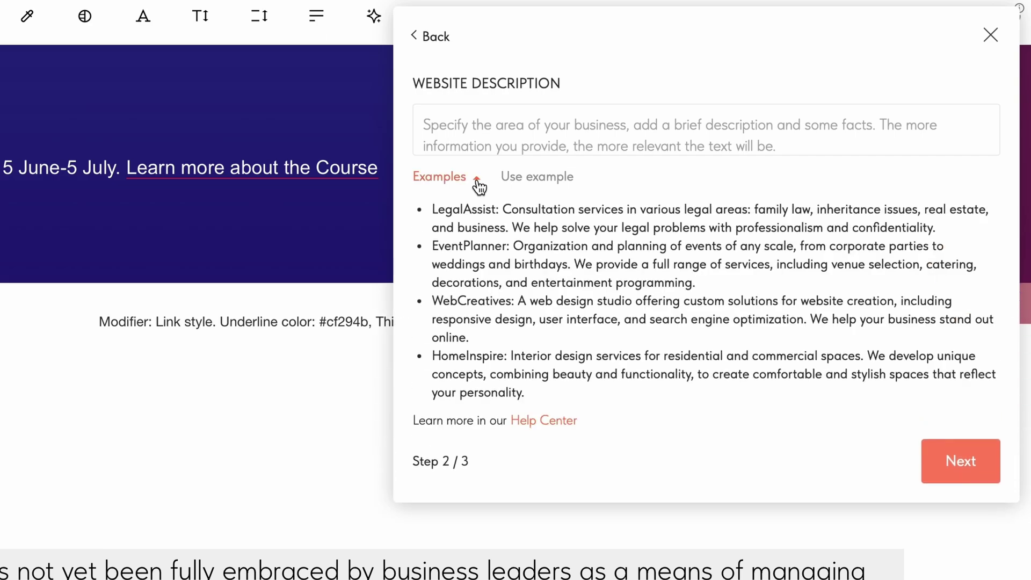
mouse_move(484, 217)
click(961, 231)
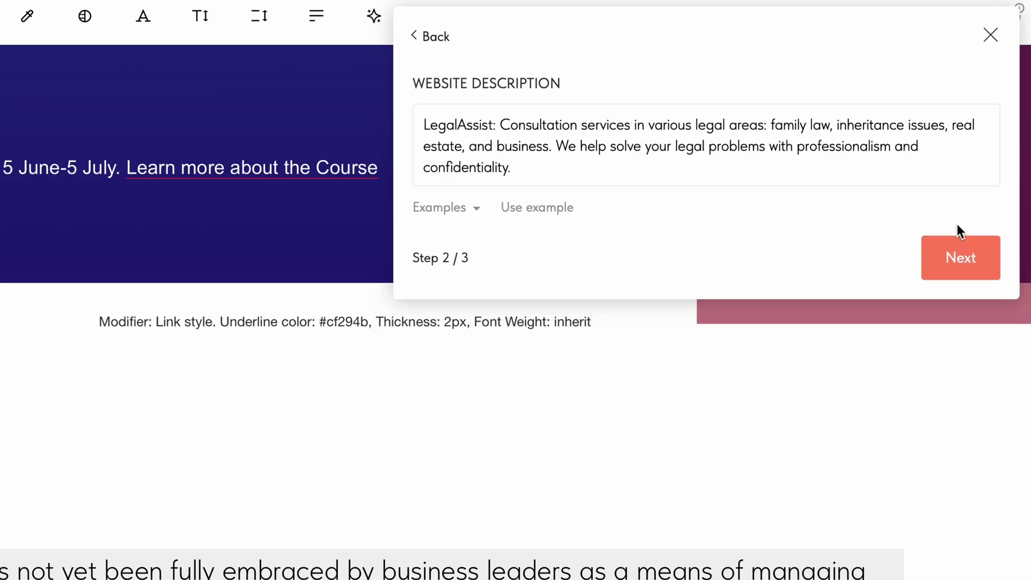
click(560, 212)
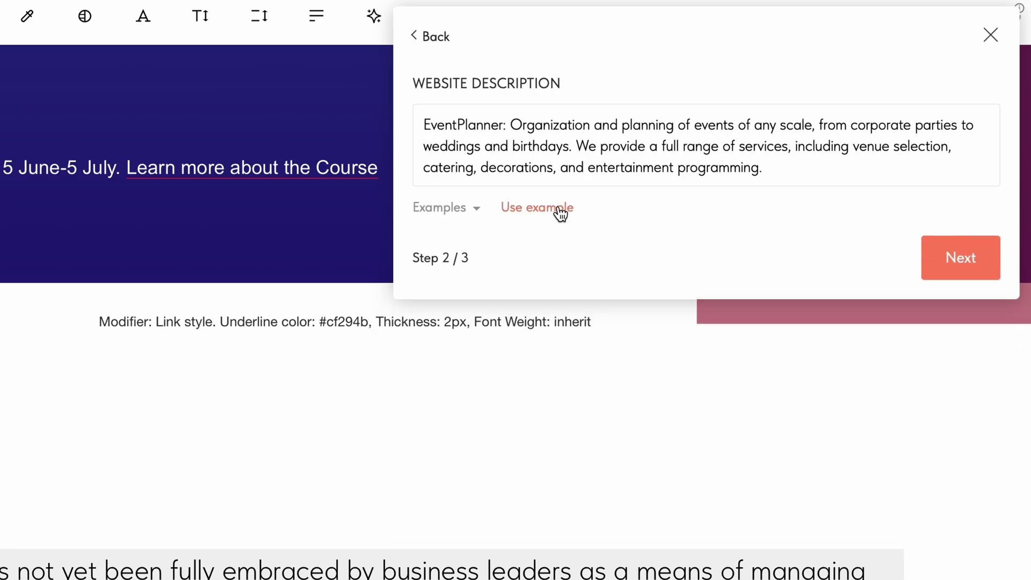
Replace the website description with the pasted ProSpeak public speaking school text
click(575, 161)
key(ctrl+a)
text(ProSpeak: A public speaking school offering courses for children and adults, focused on improving communication and presentation skills)
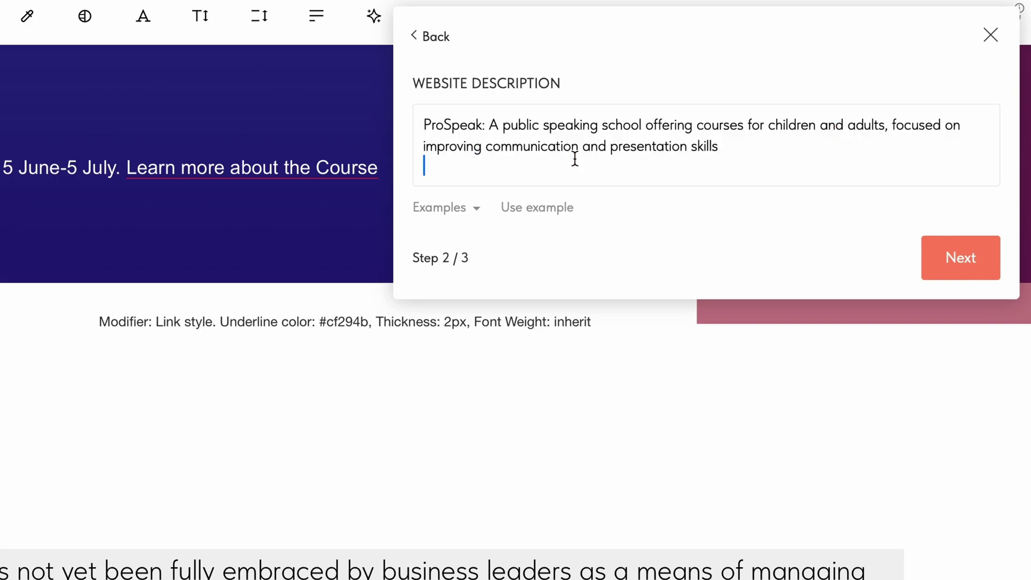
Prompt 'Add that we hold summer camps in the UK every year' and generate the About text
click(977, 269)
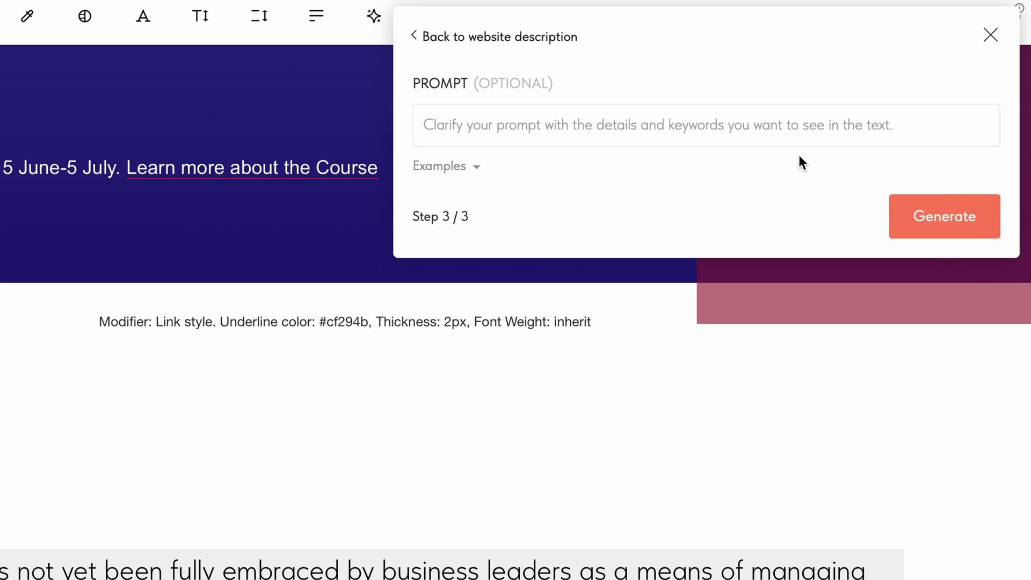
click(774, 133)
text(Add that we hold summer camps in the UK every year)
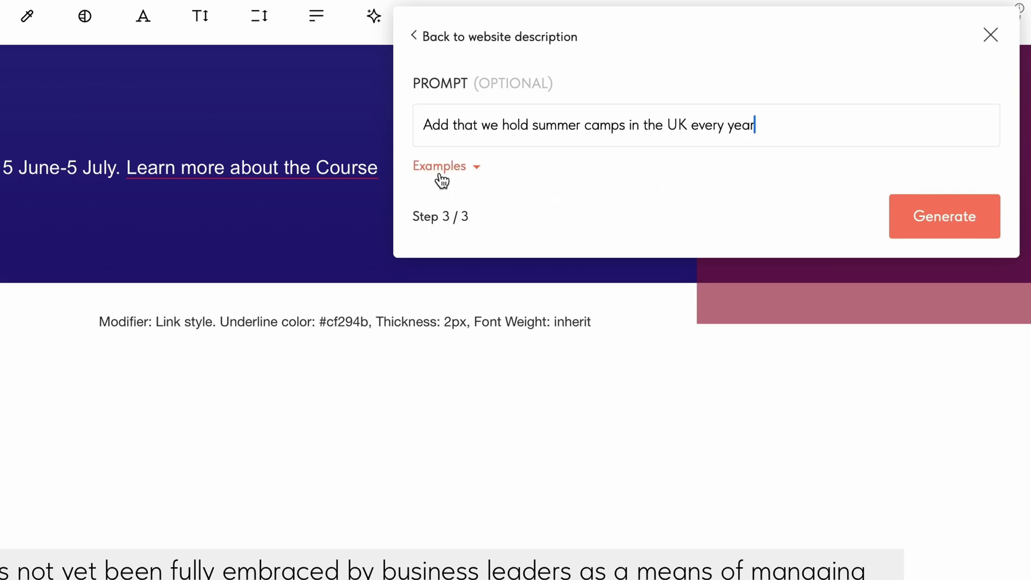
click(961, 211)
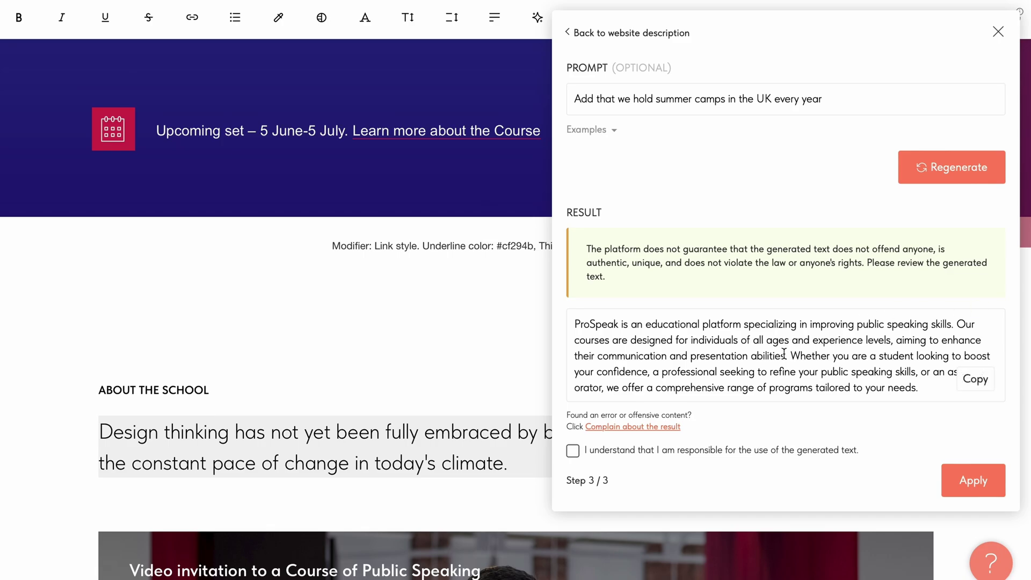
drag(785, 354, 694, 358)
key(BackSpace)
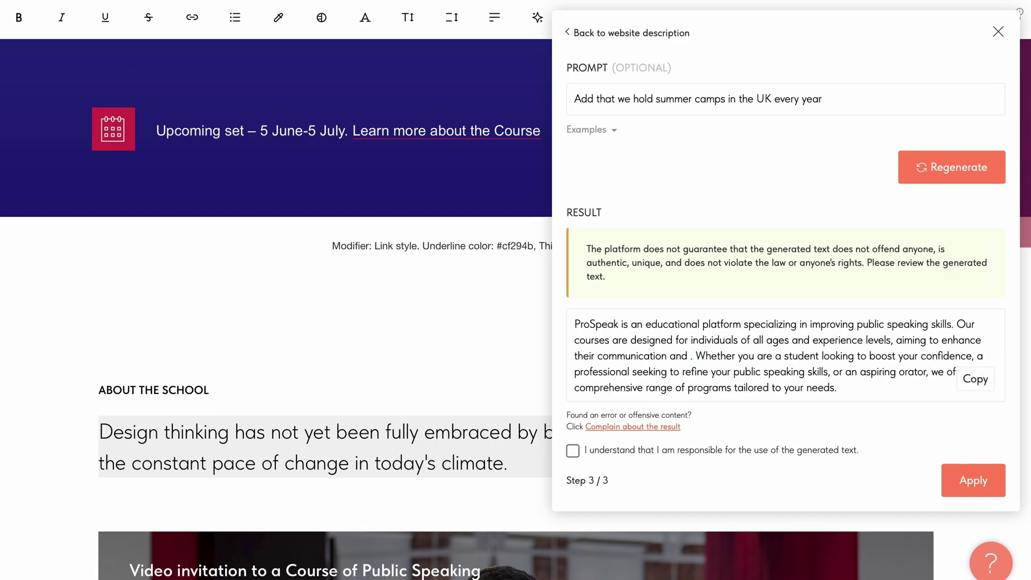
key(ctrl+z)
click(706, 359)
click(984, 380)
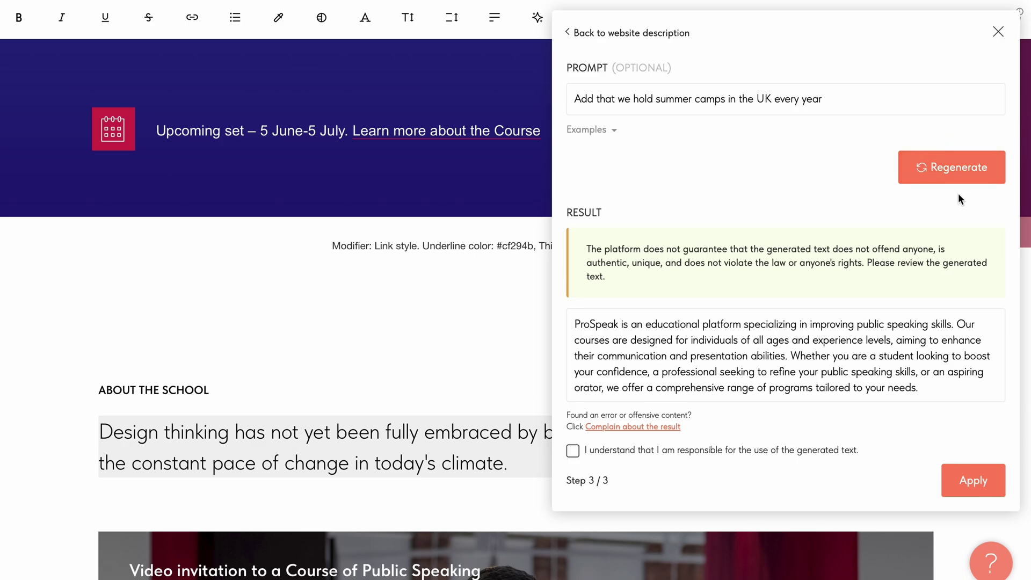
click(672, 434)
click(685, 104)
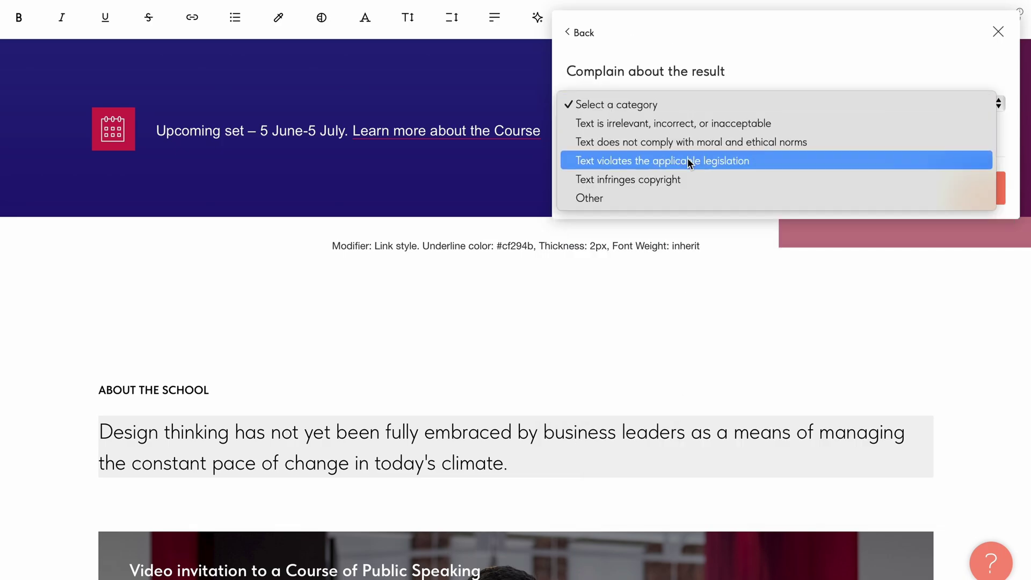
click(772, 48)
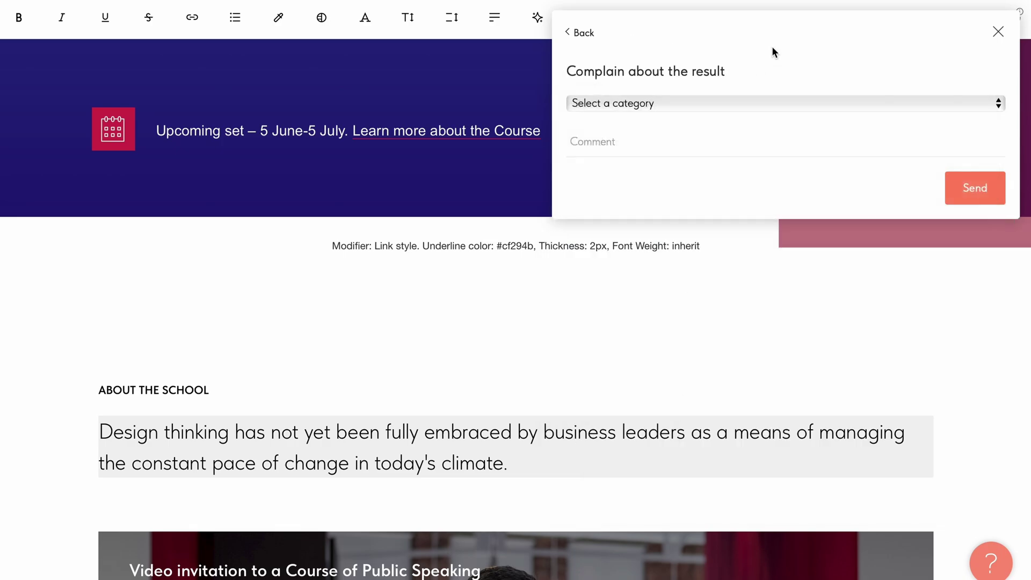
click(665, 140)
click(640, 489)
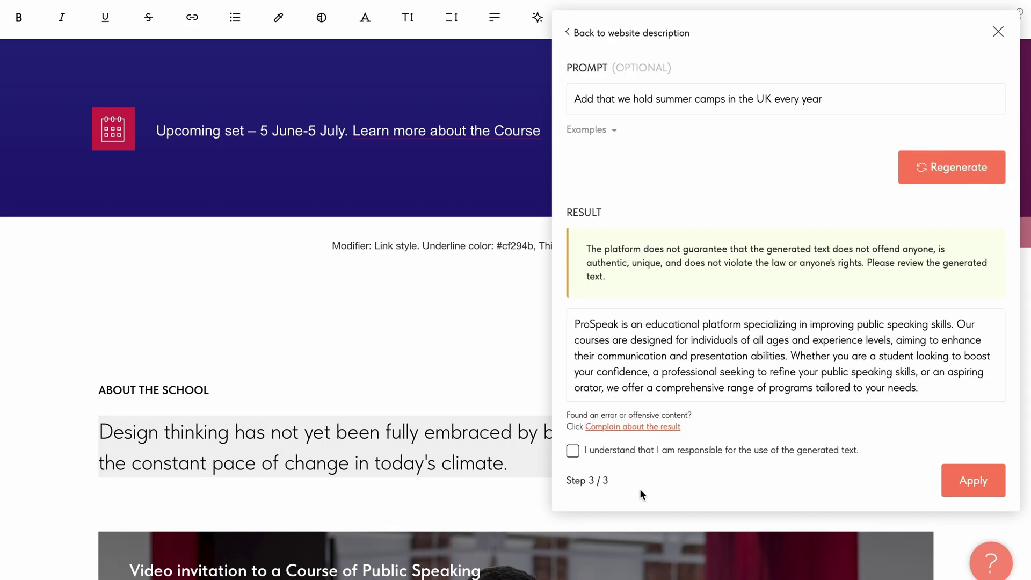
Apply the generated ProSpeak paragraph, then start AI generation on the block's Description field
click(573, 455)
click(959, 479)
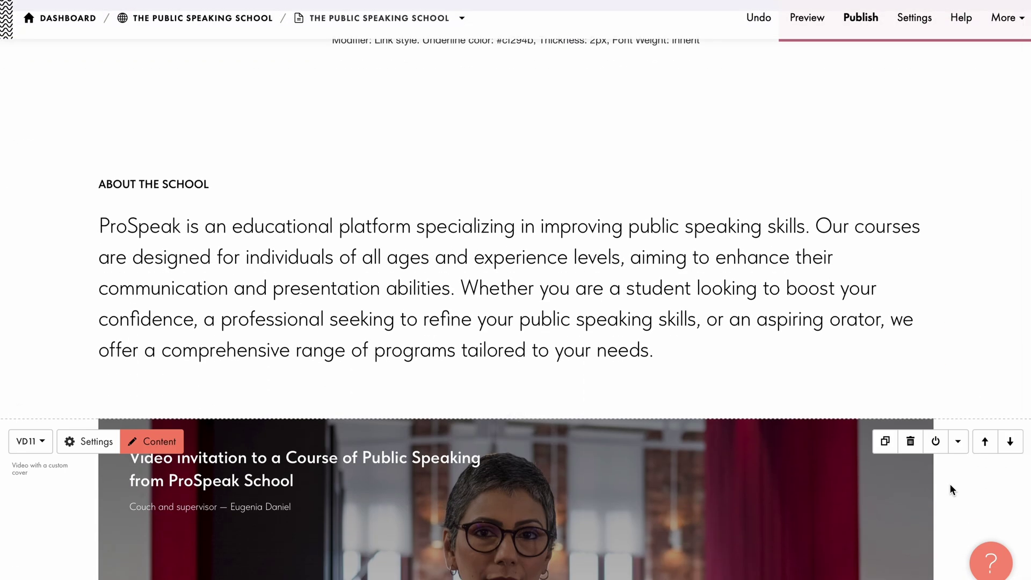
click(171, 106)
click(332, 222)
click(376, 150)
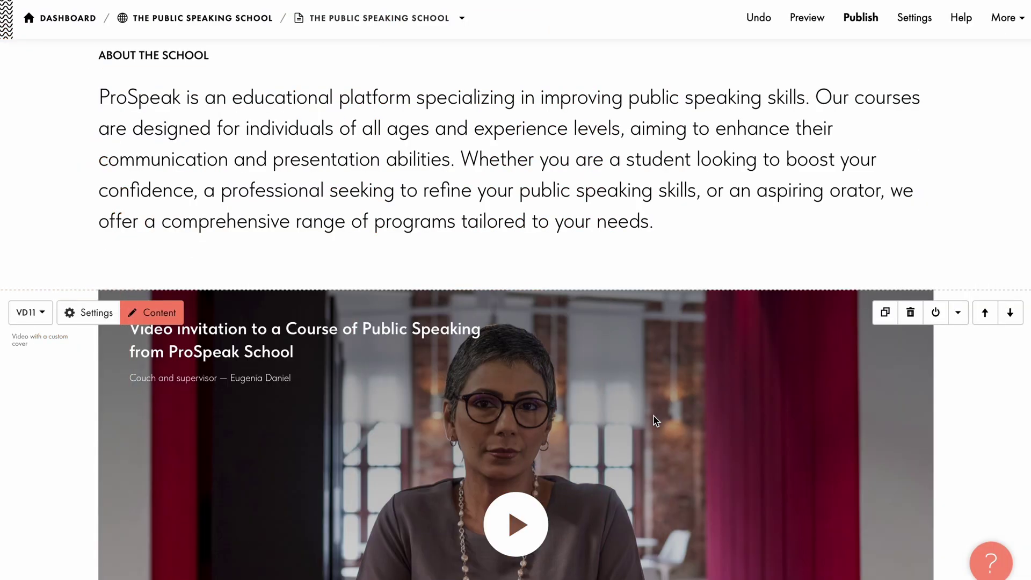
Add the FR101 checkmark list Features block and generate its text, revisiting the website description
scroll(656, 421, down, 6)
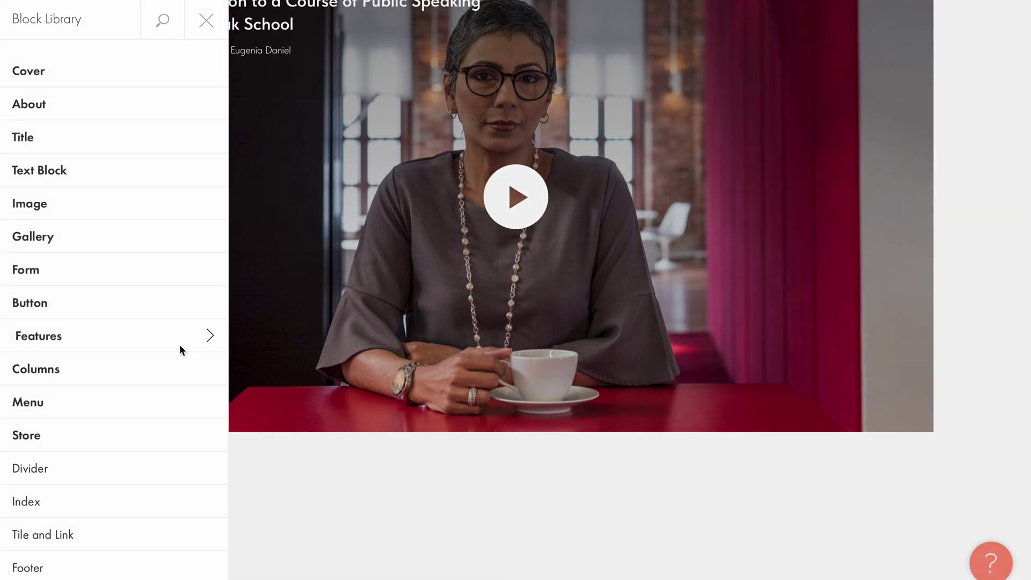
click(179, 346)
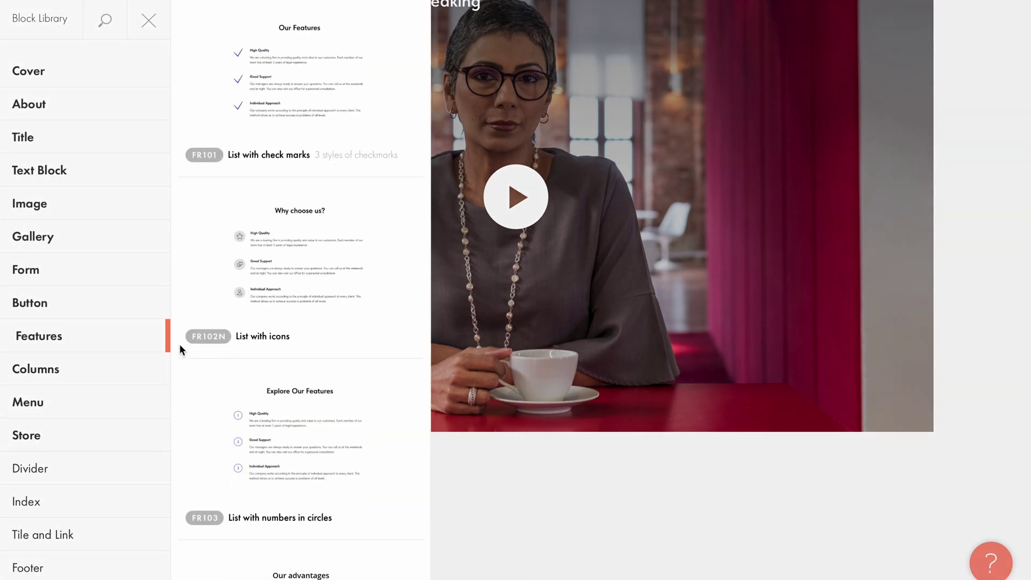
click(318, 108)
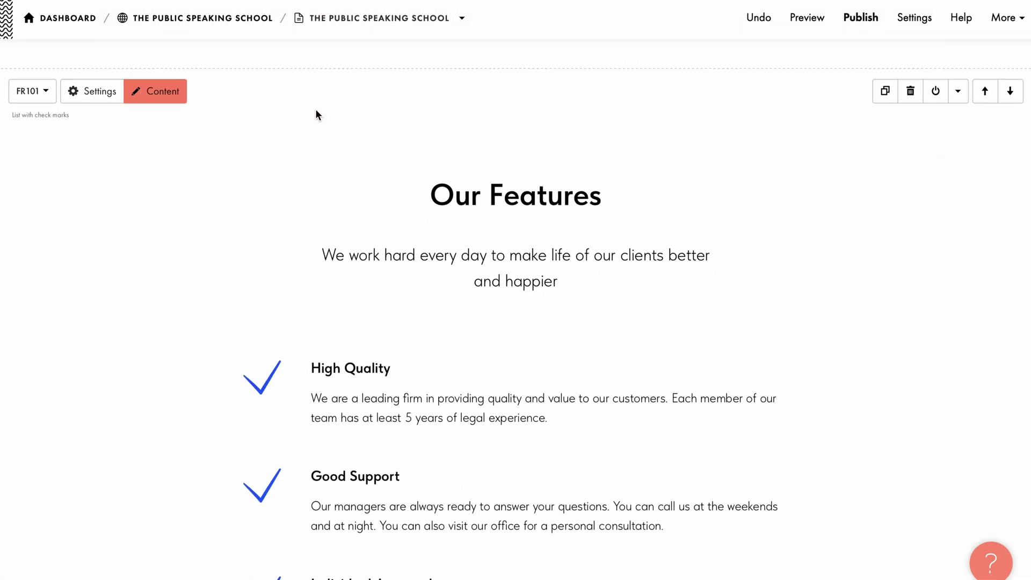
click(161, 90)
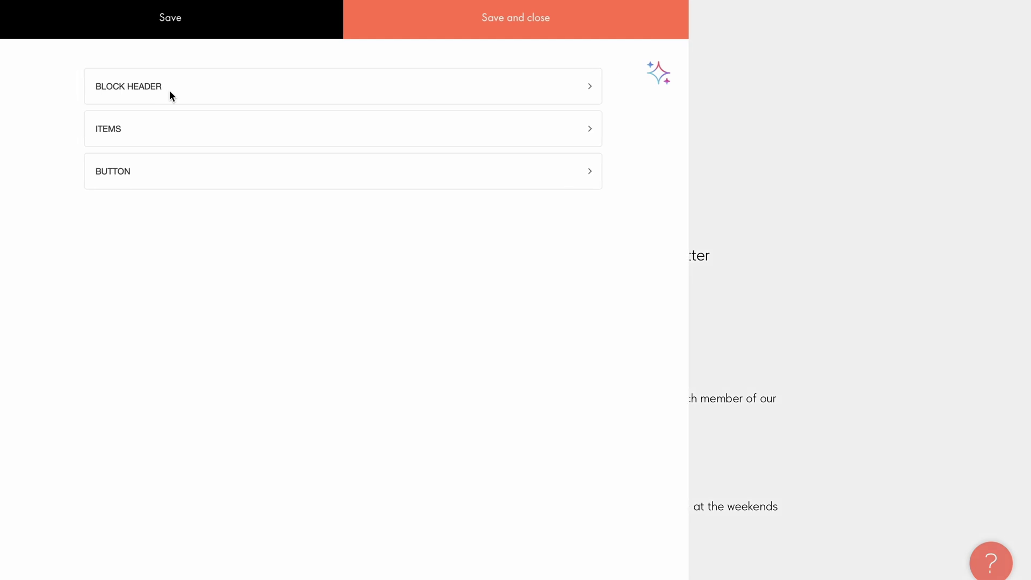
click(661, 70)
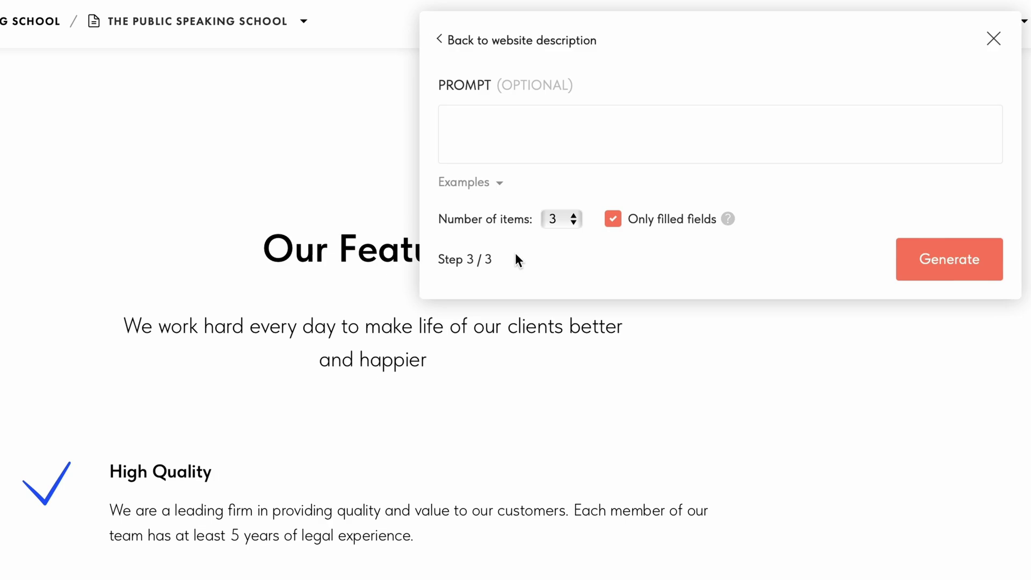
click(439, 39)
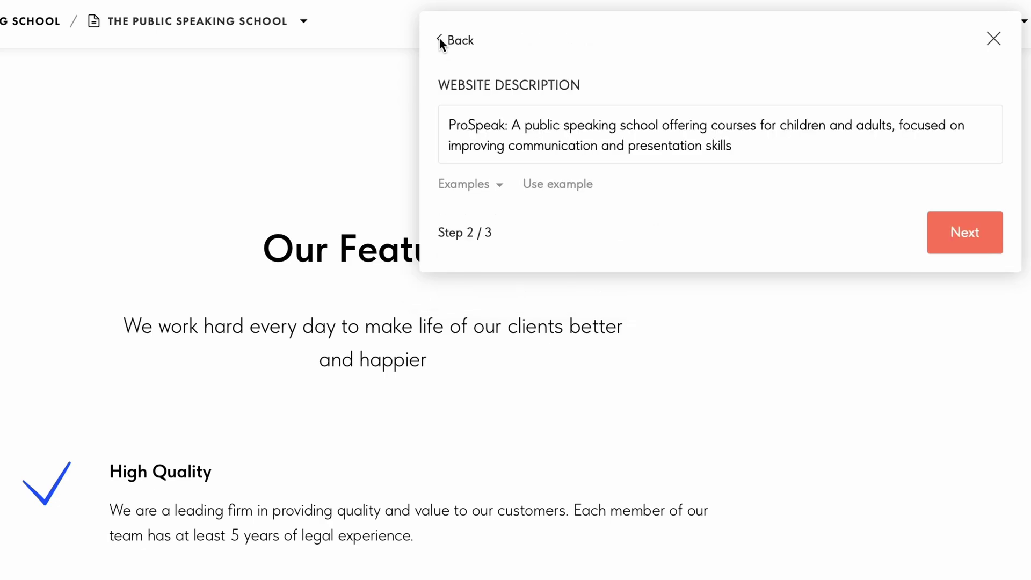
Reach the prompt step, browse several block categories, and keep Number of items at 3
click(965, 230)
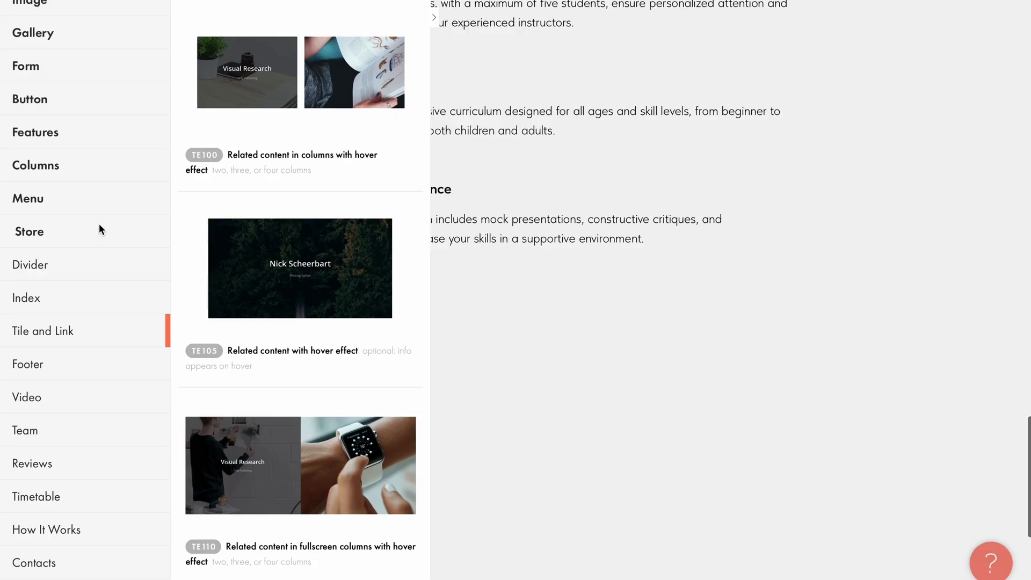
click(105, 143)
click(123, 337)
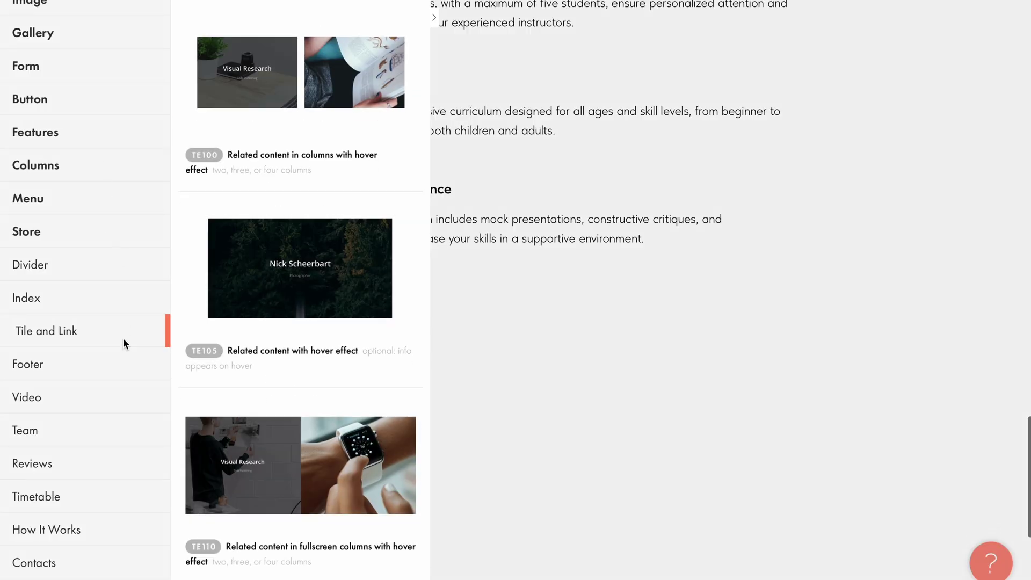
click(127, 435)
click(130, 462)
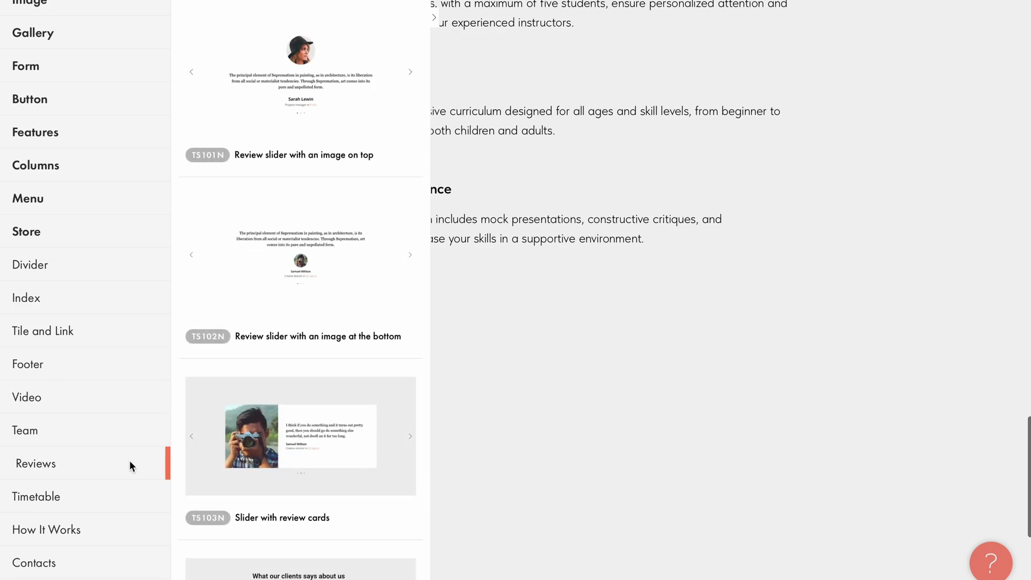
click(133, 520)
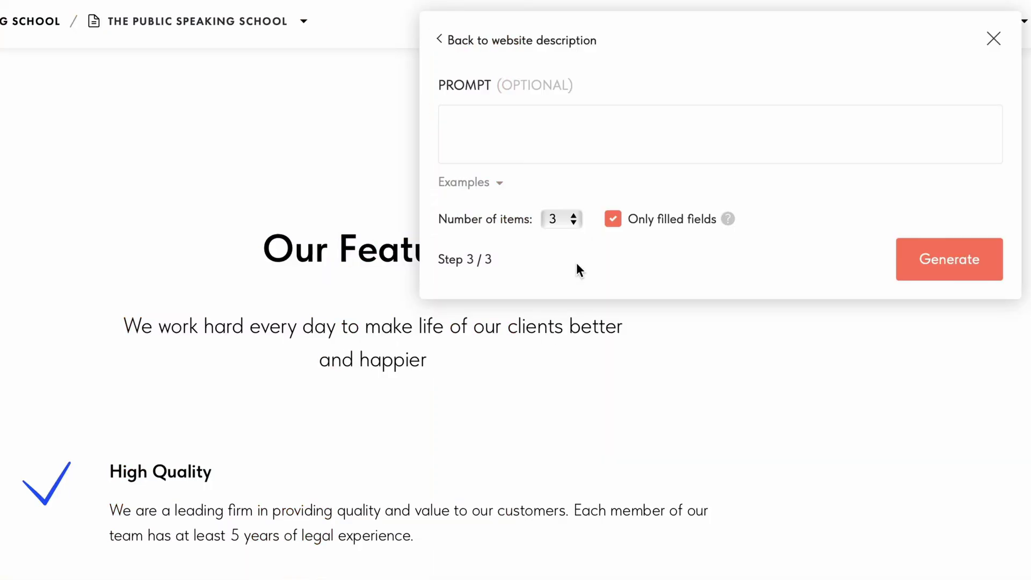
click(569, 223)
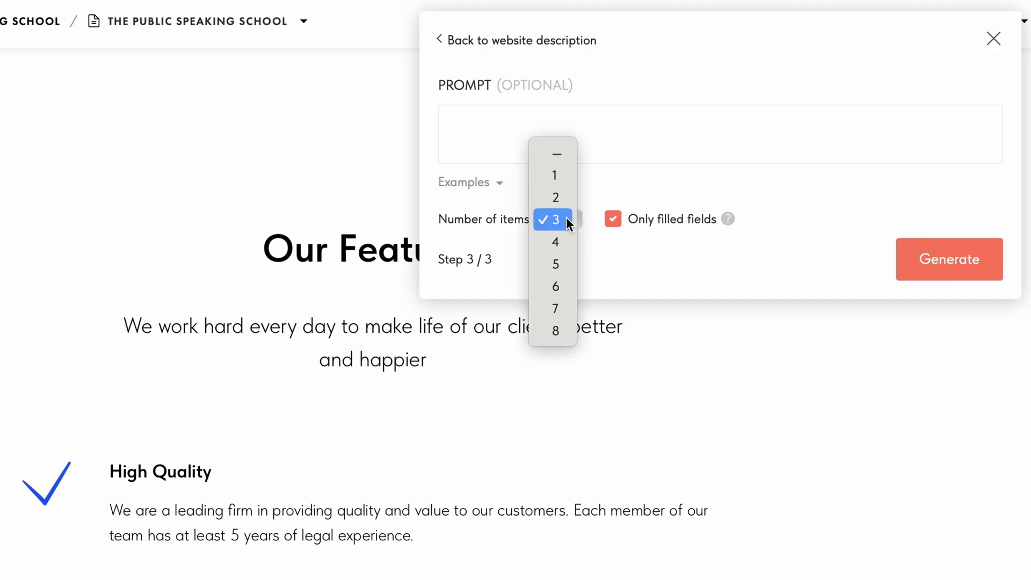
click(567, 218)
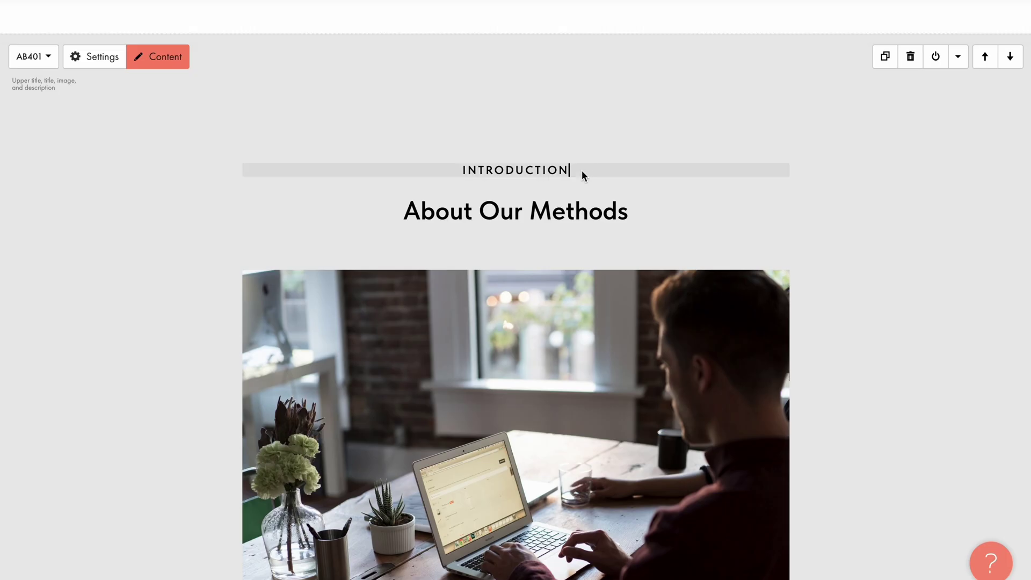
Delete the INTRODUCTION label from the About block
click(581, 170)
drag(582, 170, 462, 171)
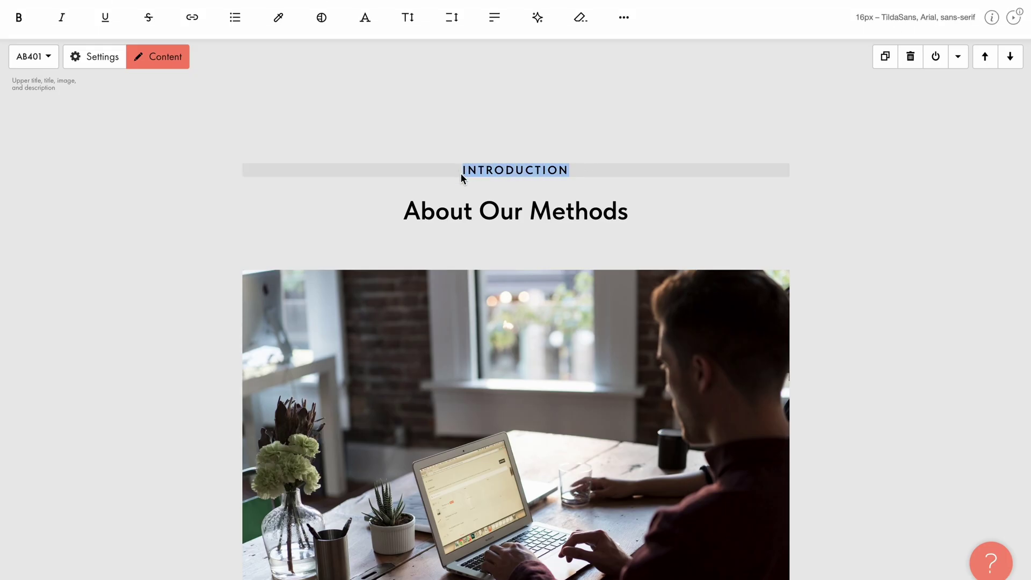
key(BackSpace)
click(791, 224)
Generate new AI text for the whole About block from its actions menu
click(956, 58)
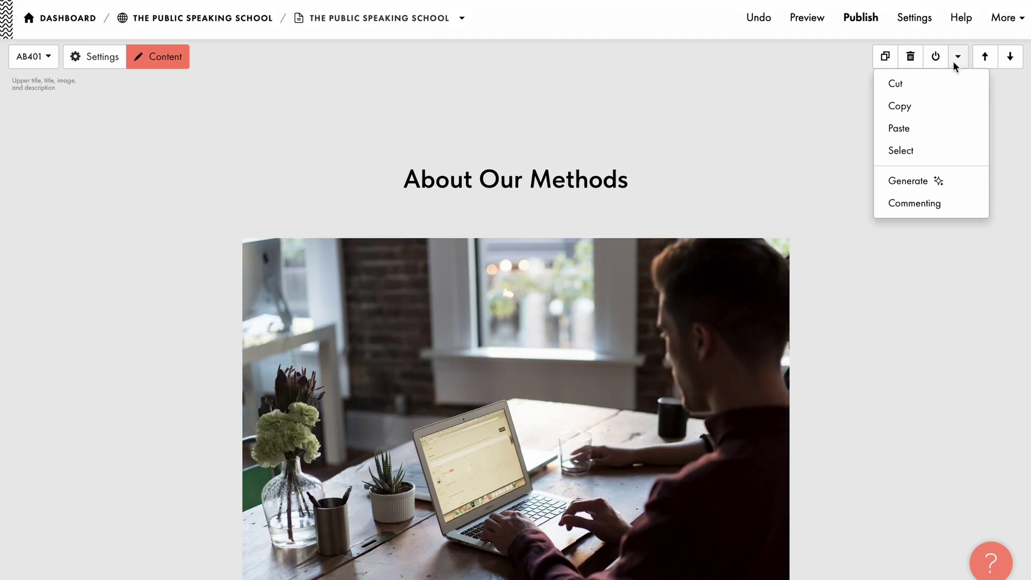
click(942, 177)
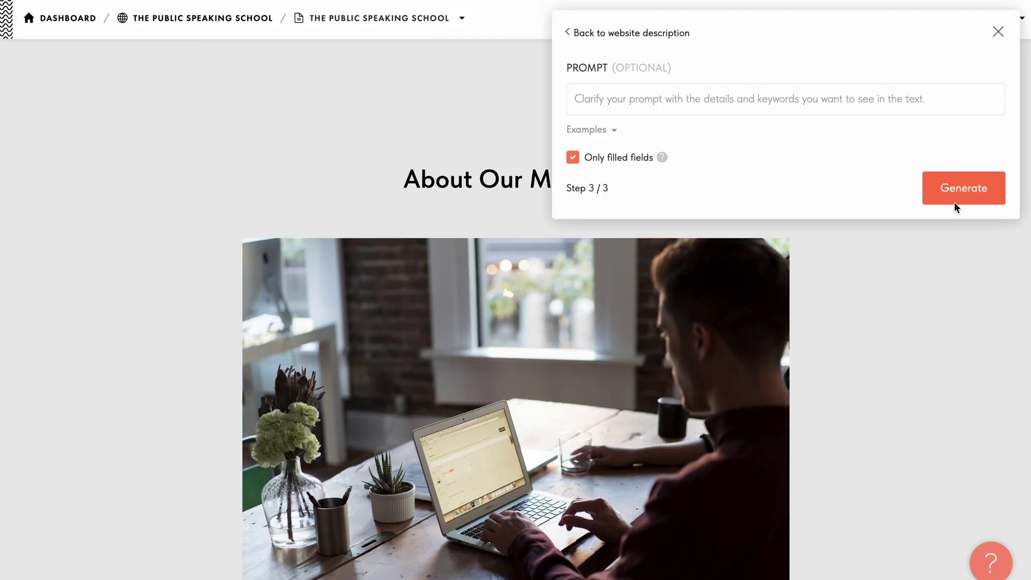
click(955, 196)
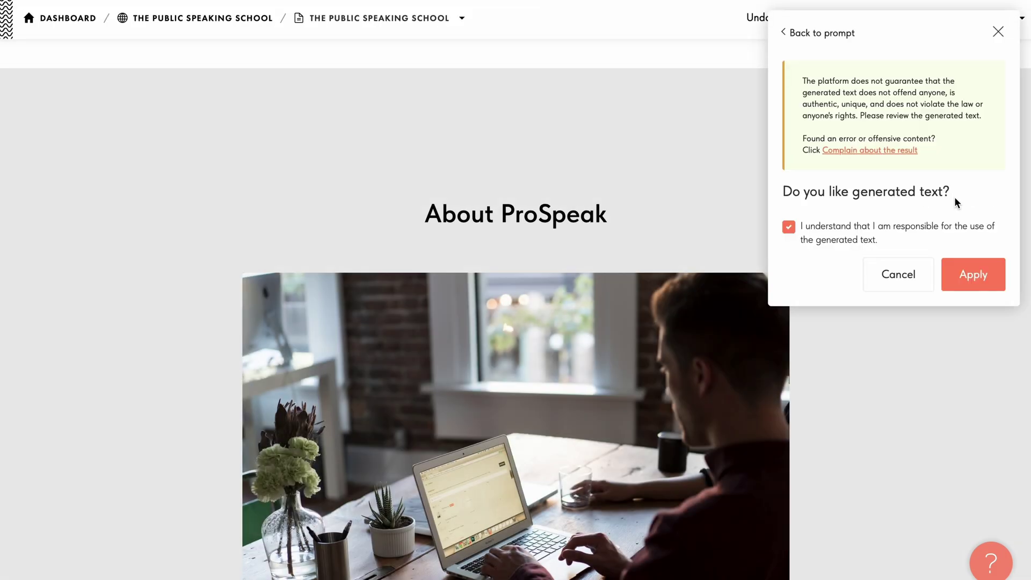
scroll(942, 364, down, 5)
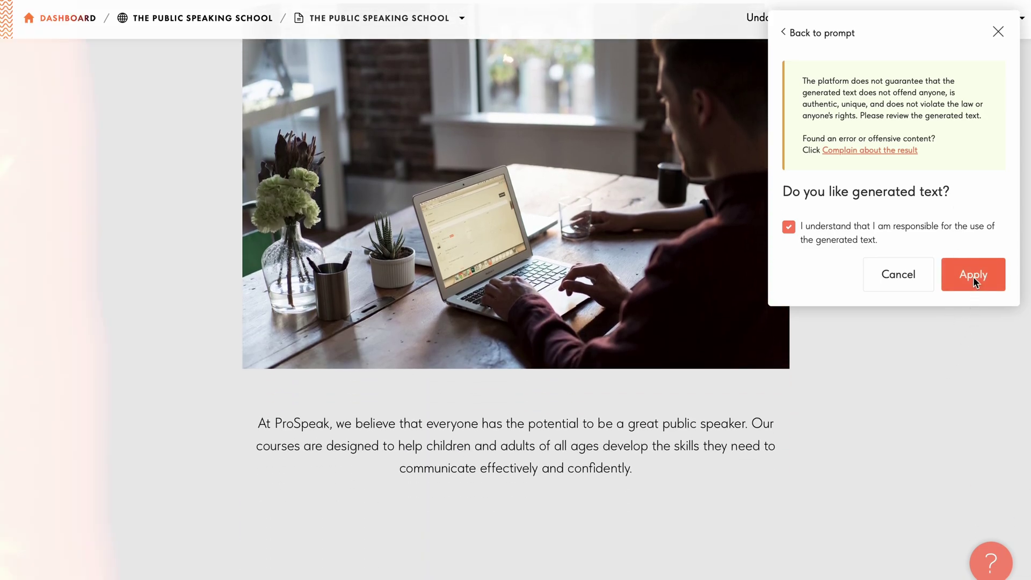
Apply the About ProSpeak text, paste the small-groups/all-ages prompt, and apply the generated features
click(973, 276)
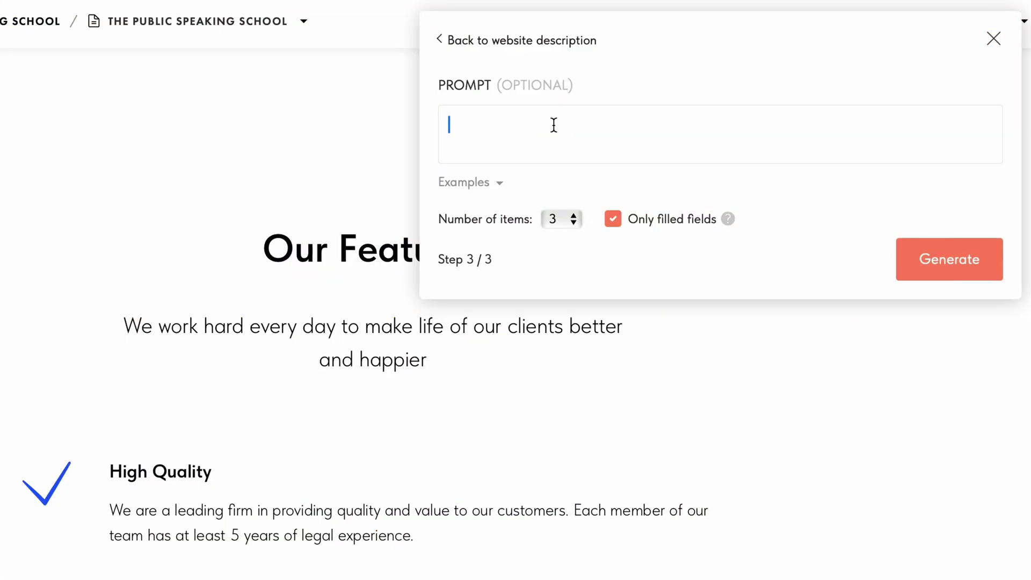
text(Small groups up to five students, classes for all ages)
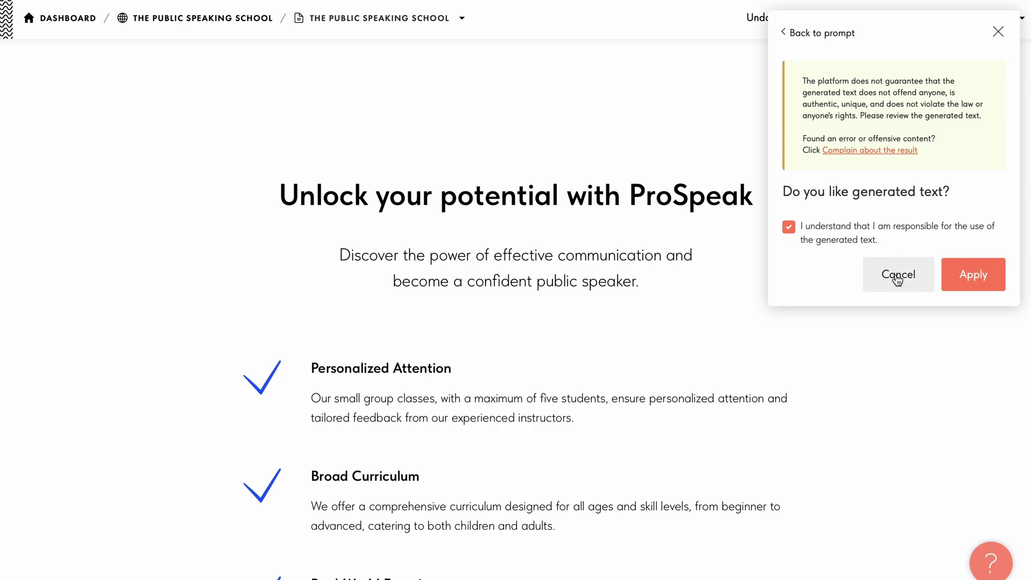
click(973, 275)
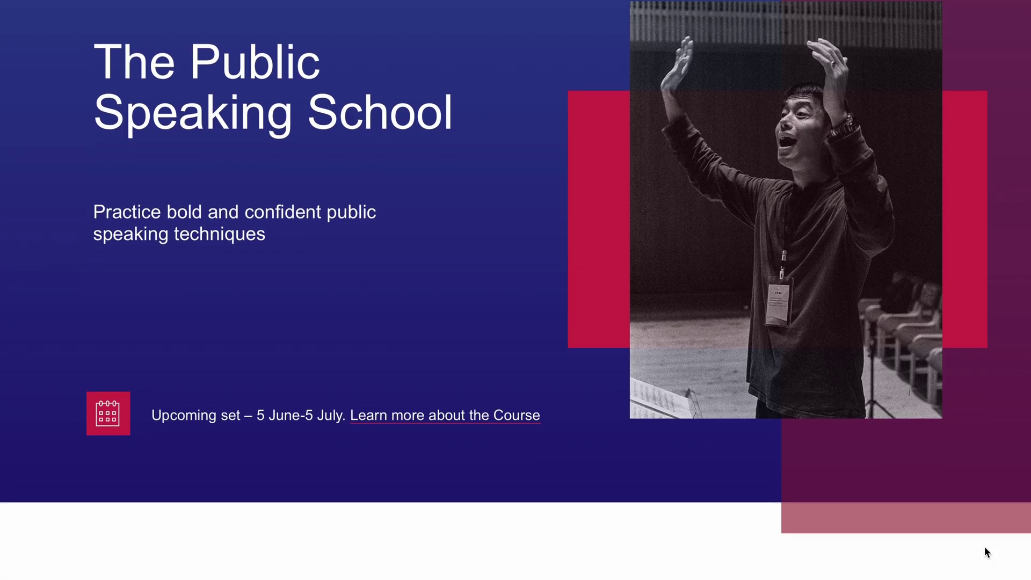
scroll(984, 546, down, 13)
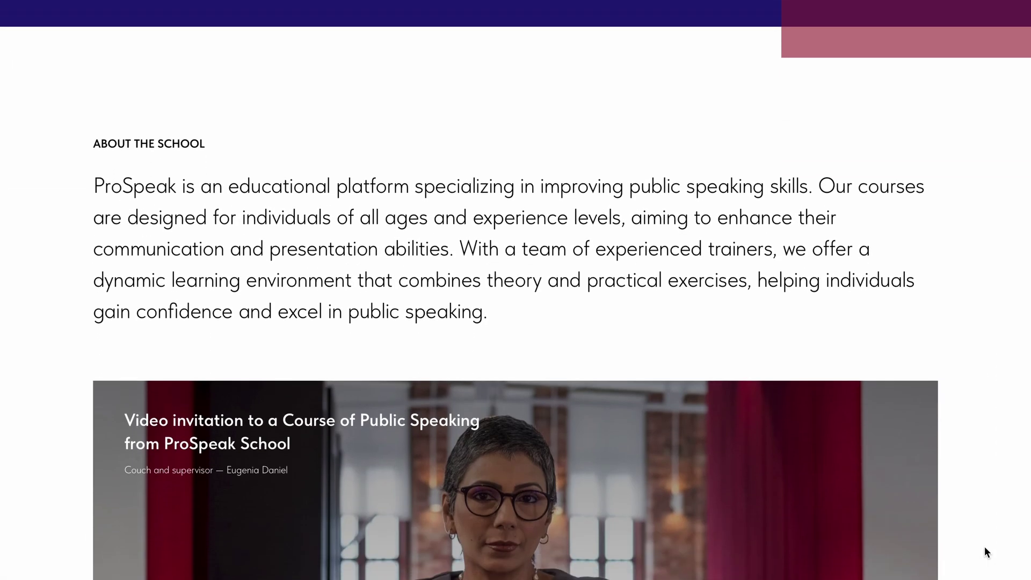
scroll(984, 546, down, 7)
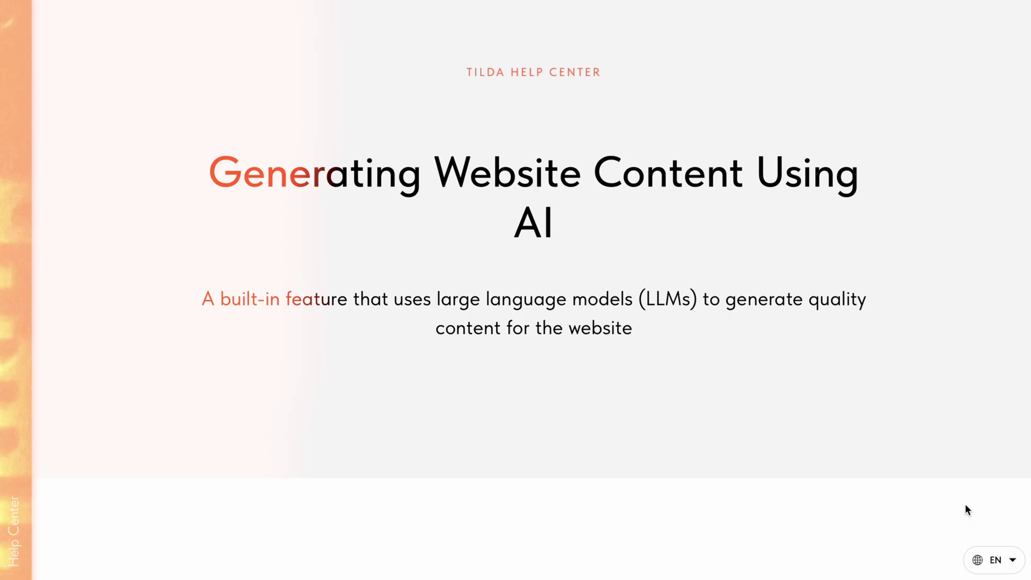
scroll(965, 504, down, 4)
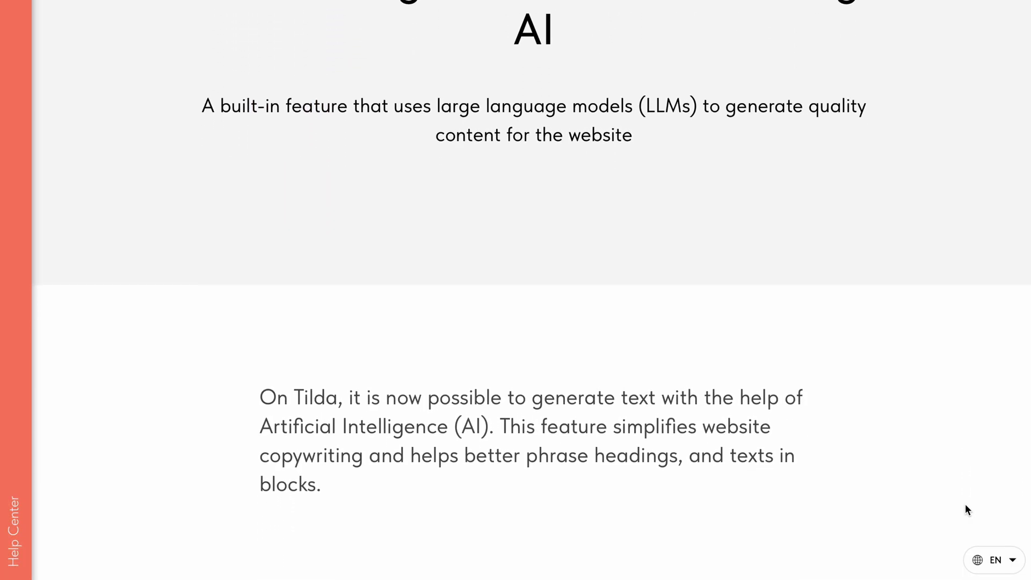
scroll(965, 504, down, 6)
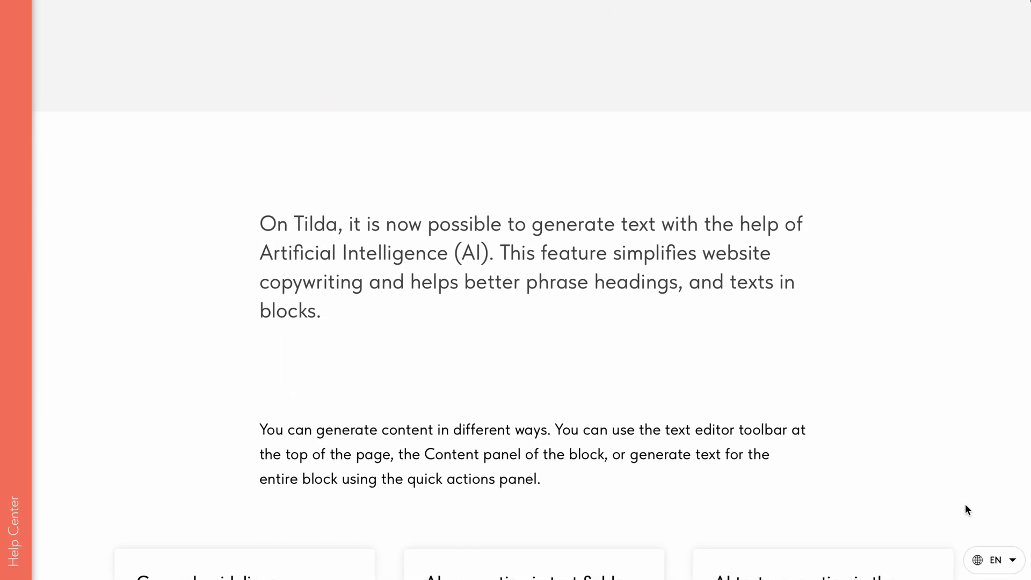
scroll(966, 504, down, 4)
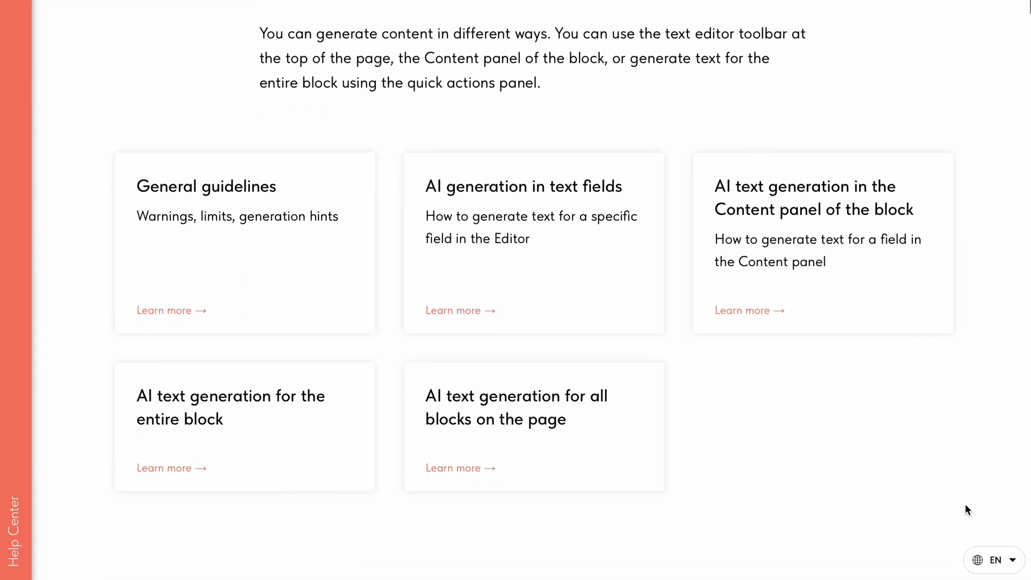
scroll(964, 509, down, 6)
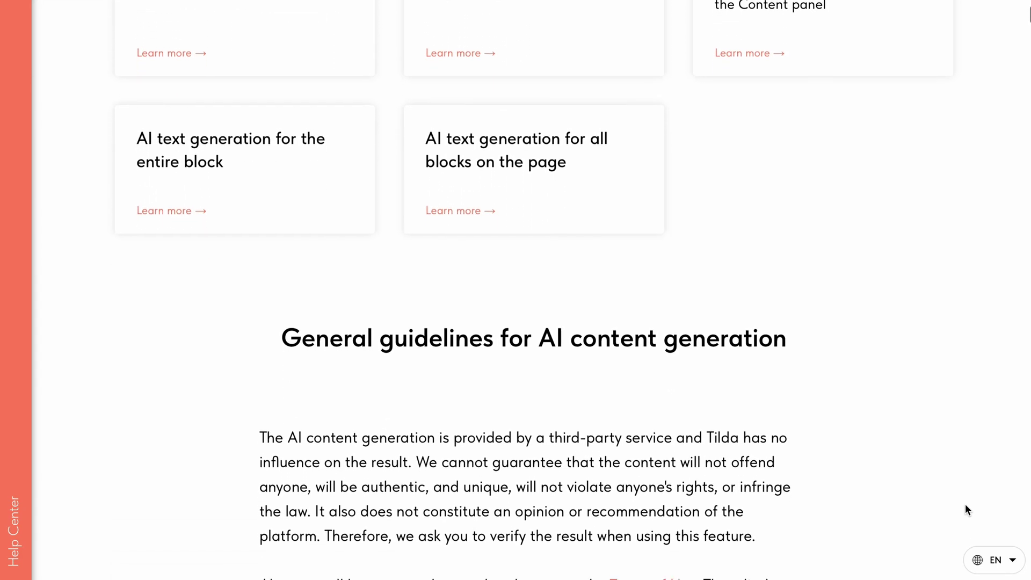
scroll(965, 505, down, 5)
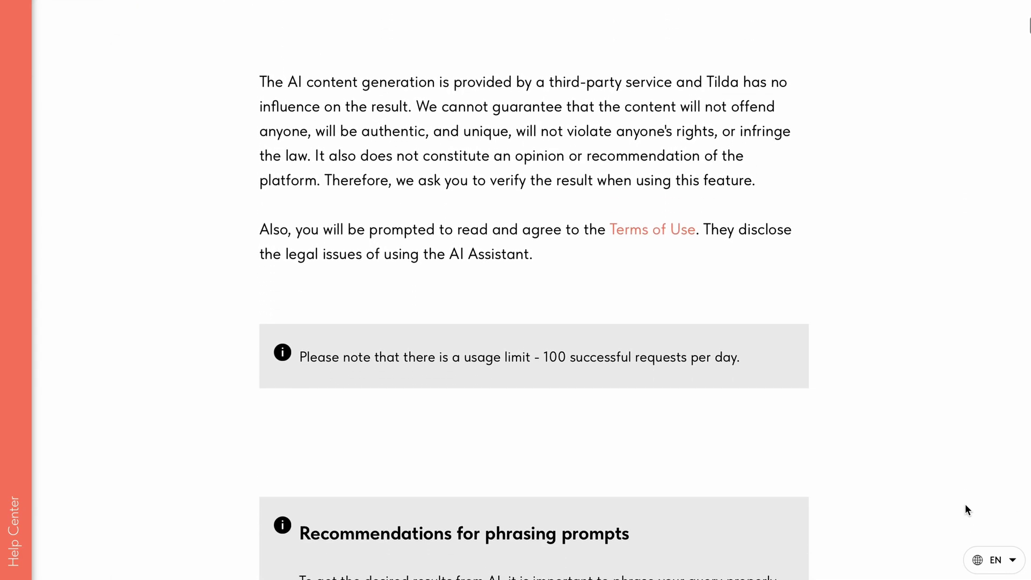
scroll(965, 504, down, 5)
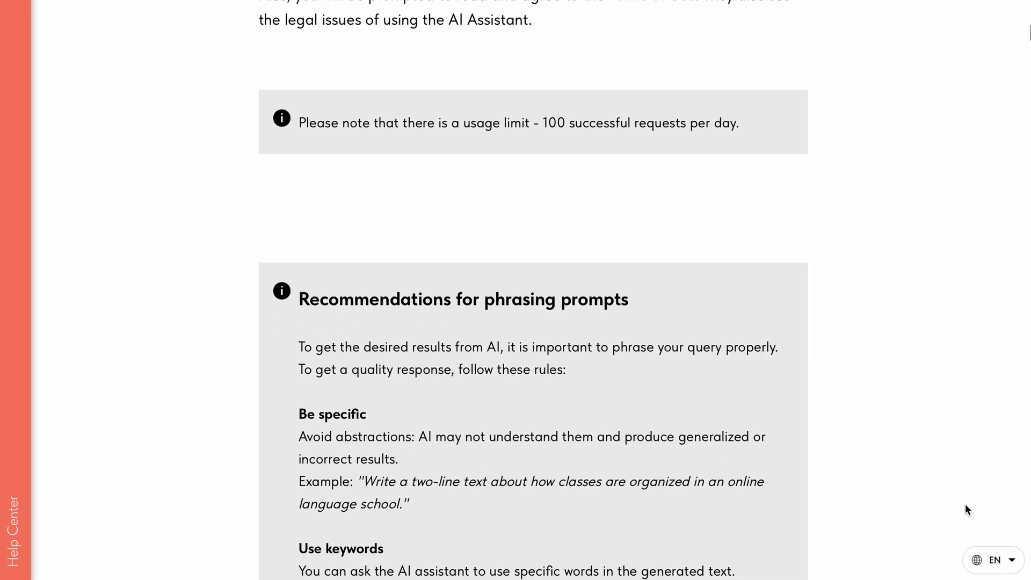